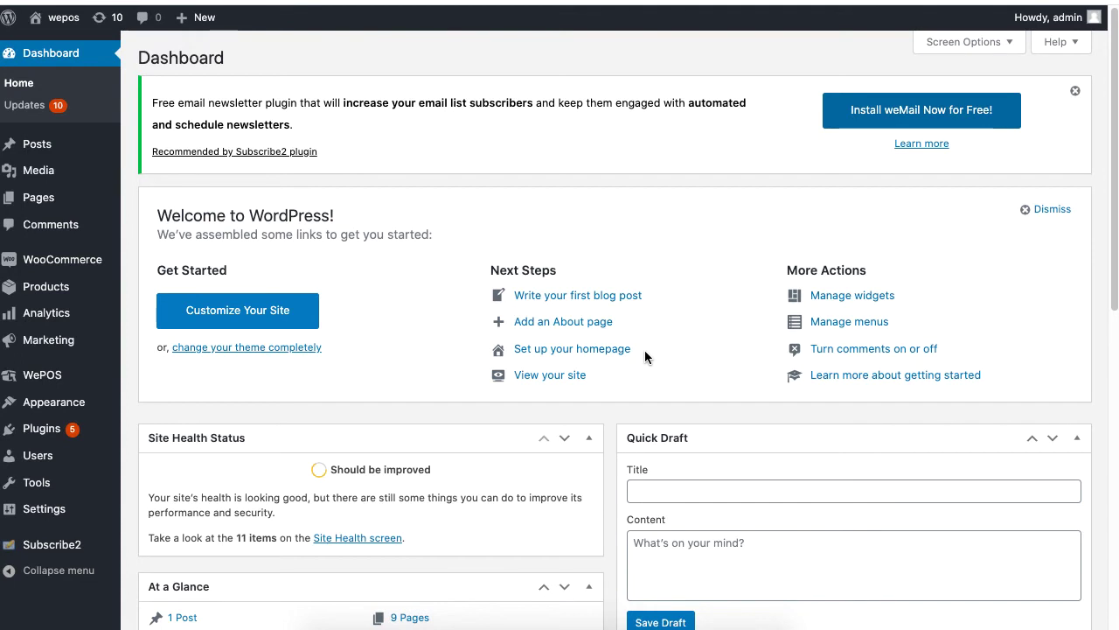
- In the Subscribe2 email settings, restrict the number of recipients per email to 10
{"action": "mouse_move", "coordinate": [31, 549]}
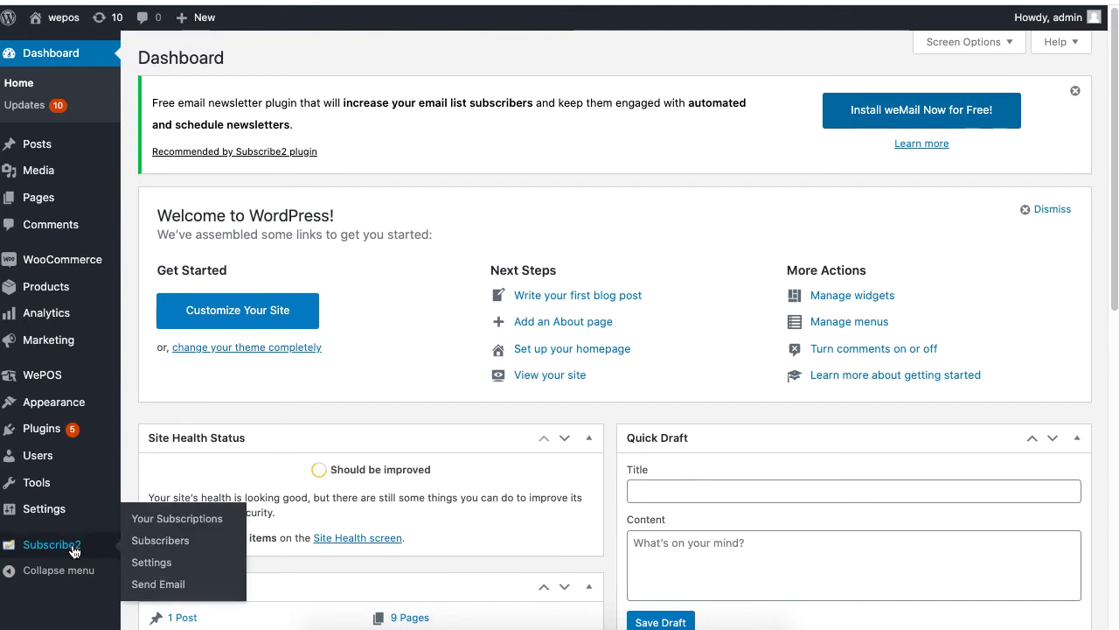
{"action": "left_click", "coordinate": [157, 563]}
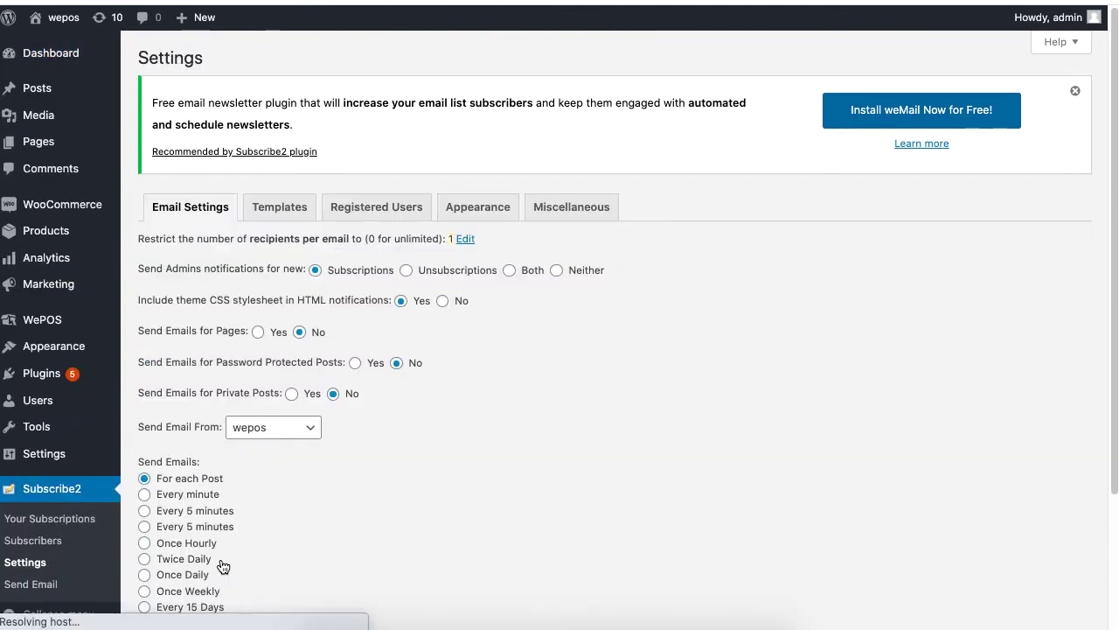
{"action": "scroll", "coordinate": [221, 557], "scroll_direction": "down", "scroll_amount": 3}
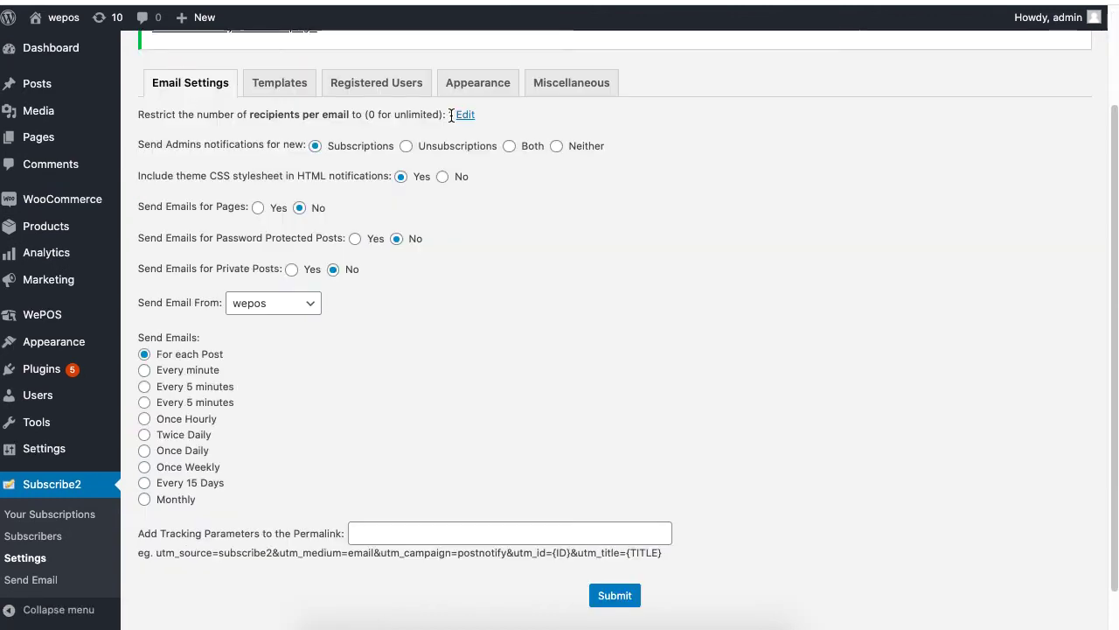
{"action": "left_click", "coordinate": [464, 115]}
{"action": "left_click", "coordinate": [463, 116]}
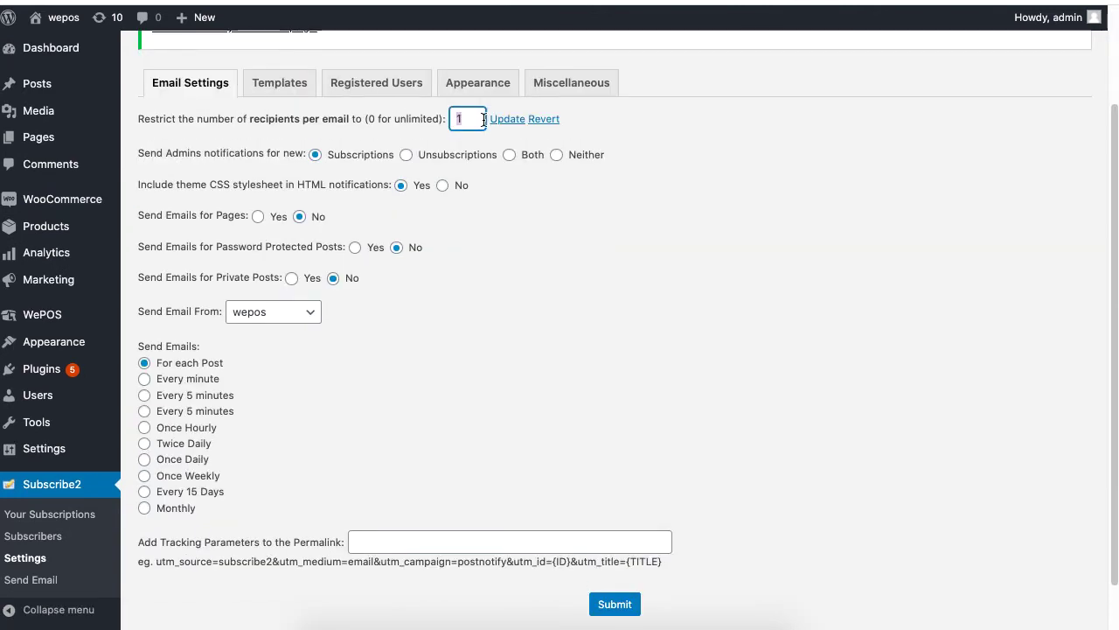
{"action": "type", "text": "0"}
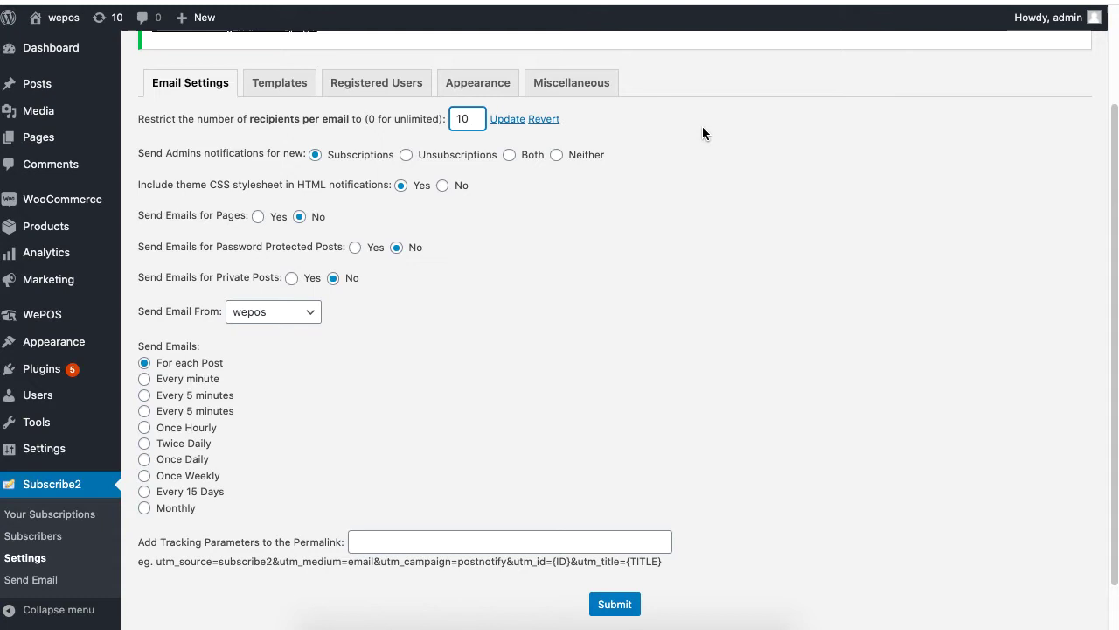
{"action": "left_click", "coordinate": [509, 120]}
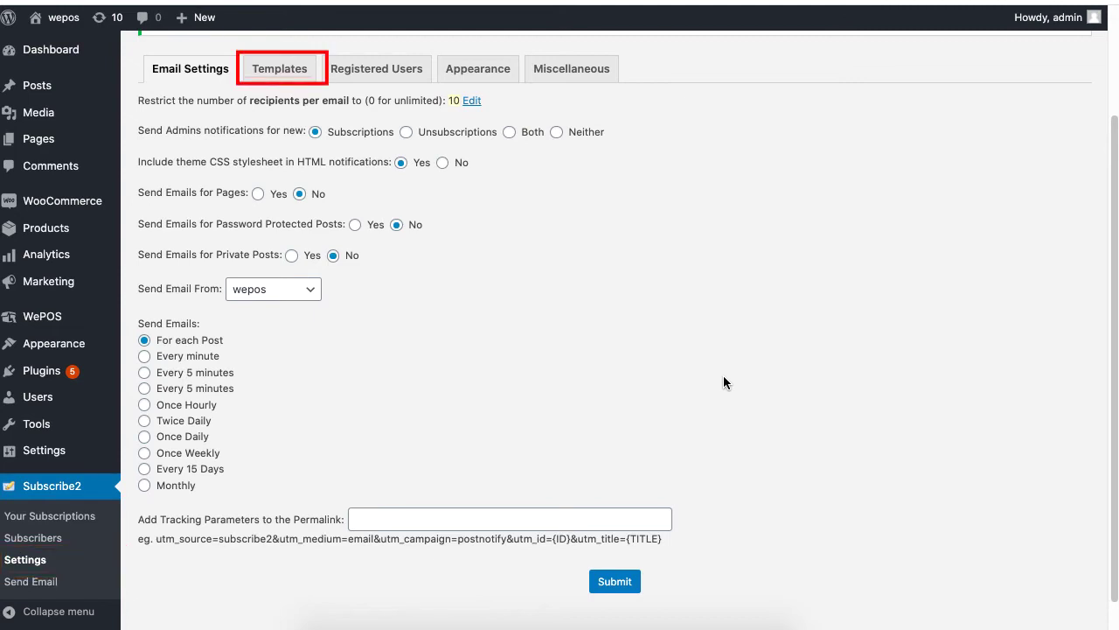
- Review the Subscribe2 email templates for the notification, the subscribe/unsubscribe confirmation and the reminder to unconfirmed subscribers
{"action": "left_click", "coordinate": [281, 77]}
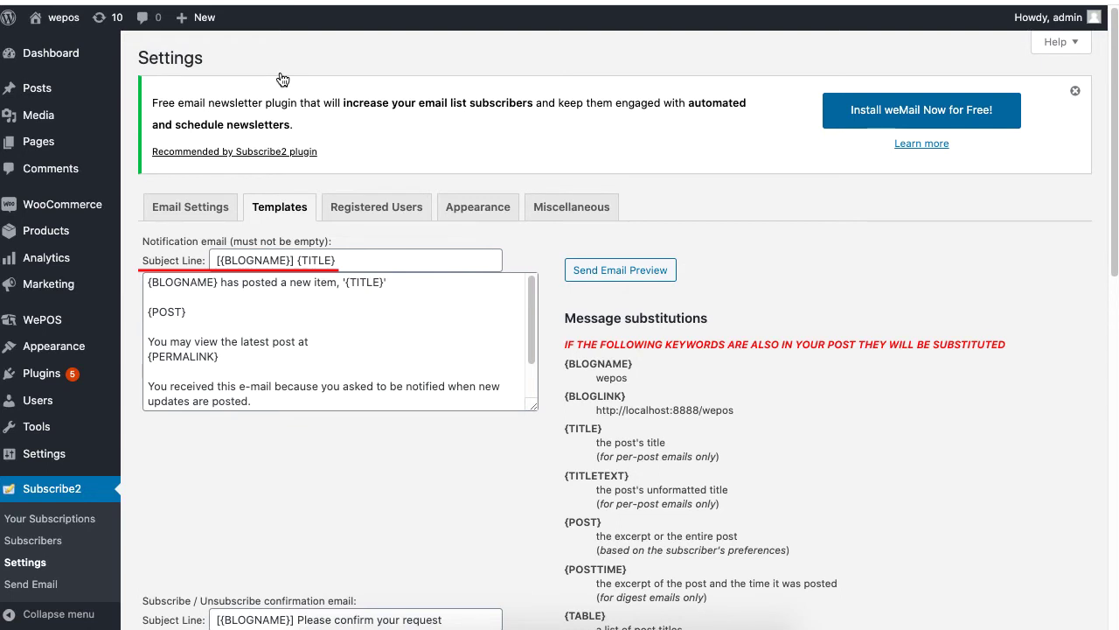
{"action": "scroll", "coordinate": [282, 79], "scroll_direction": "down", "scroll_amount": 5}
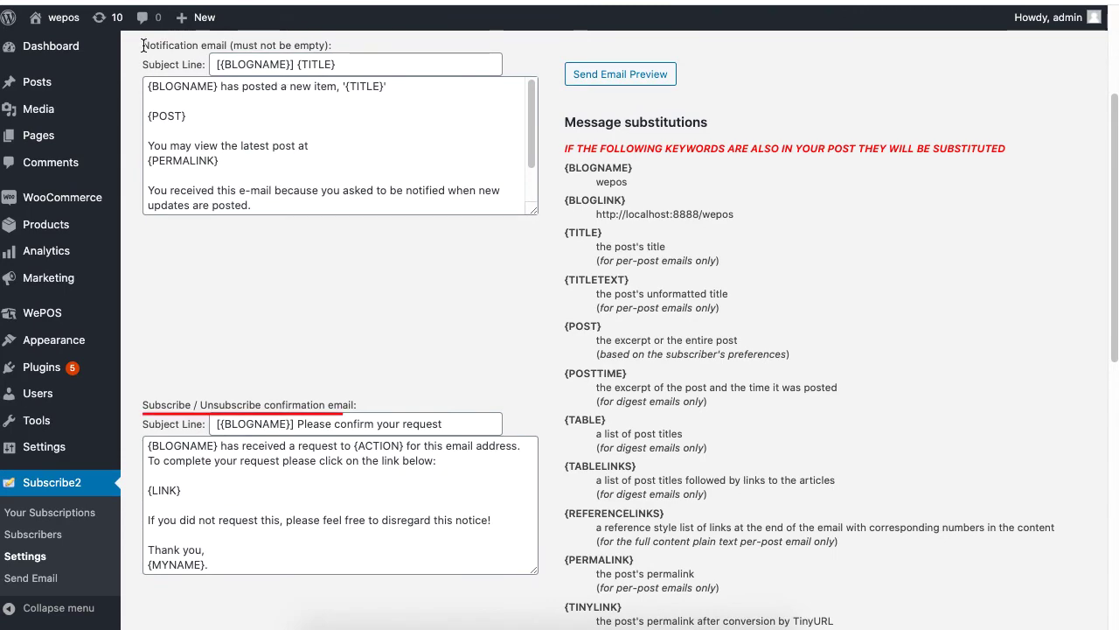
{"action": "scroll", "coordinate": [313, 362], "scroll_direction": "down", "scroll_amount": 6}
{"action": "scroll", "coordinate": [313, 362], "scroll_direction": "down", "scroll_amount": 6}
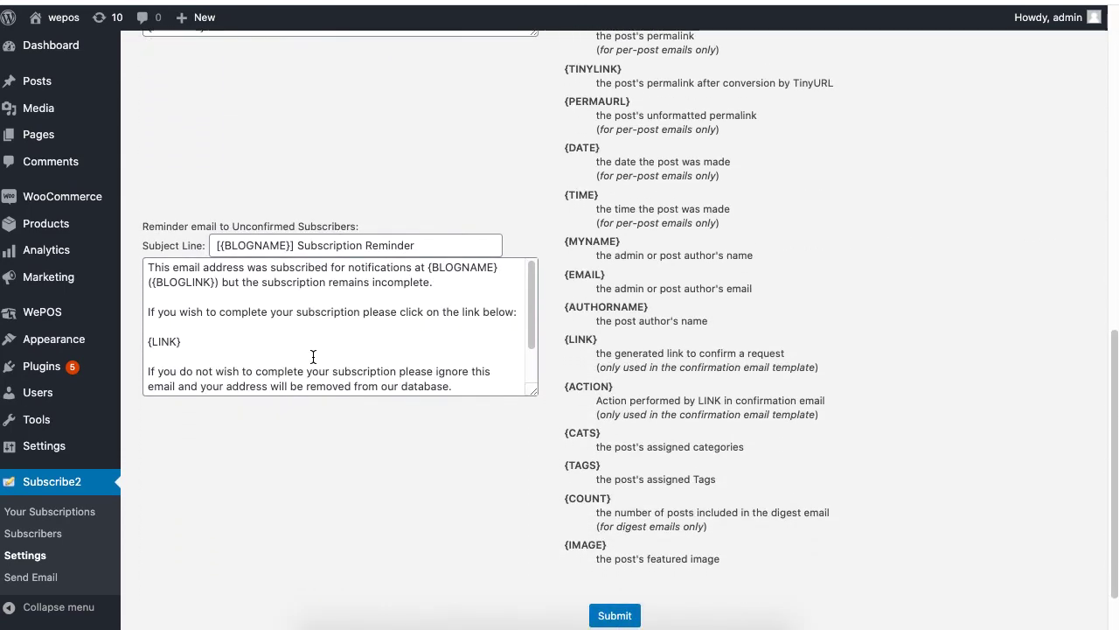
{"action": "left_click_drag", "start_coordinate": [142, 225], "coordinate": [328, 224]}
{"action": "left_click", "coordinate": [448, 167]}
{"action": "scroll", "coordinate": [448, 174], "scroll_direction": "up", "scroll_amount": 15}
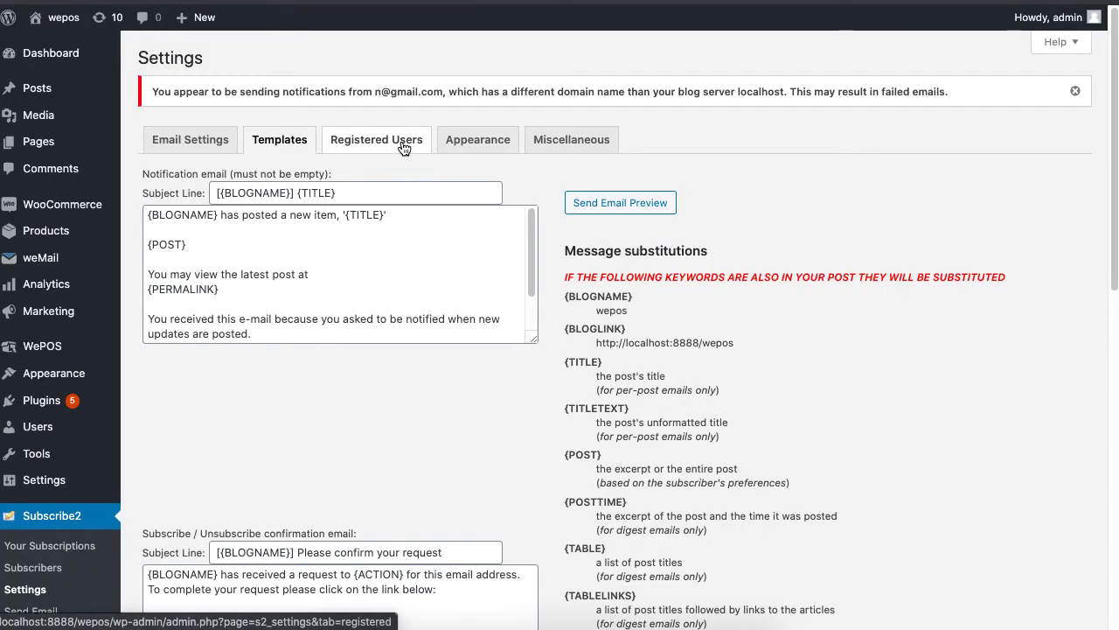
- In the registered users settings, select all compulsory and all excluded categories, and allow registered users to subscribe to excluded categories
{"action": "left_click", "coordinate": [401, 147]}
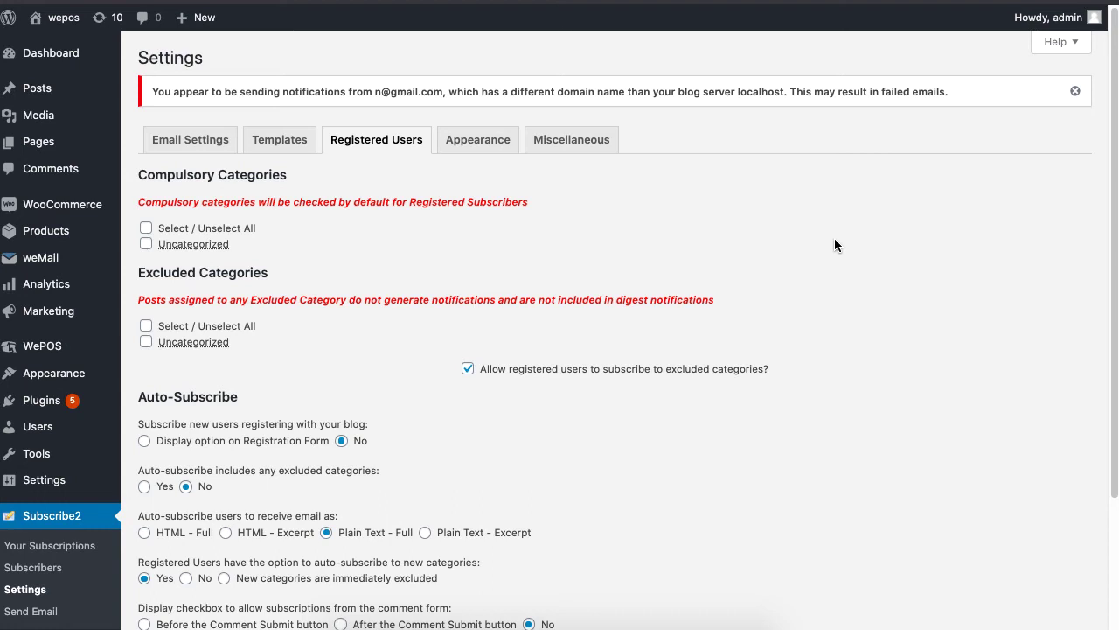
{"action": "left_click", "coordinate": [146, 227]}
{"action": "left_click", "coordinate": [243, 333]}
{"action": "left_click", "coordinate": [468, 369]}
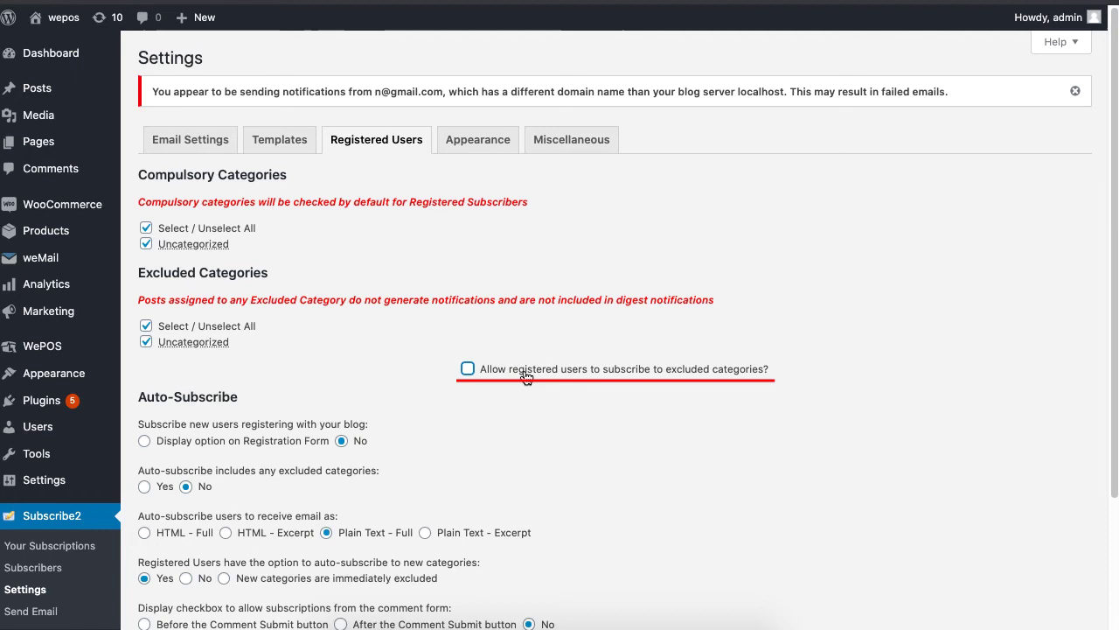
{"action": "left_click", "coordinate": [468, 370]}
{"action": "scroll", "coordinate": [557, 374], "scroll_direction": "down", "scroll_amount": 4}
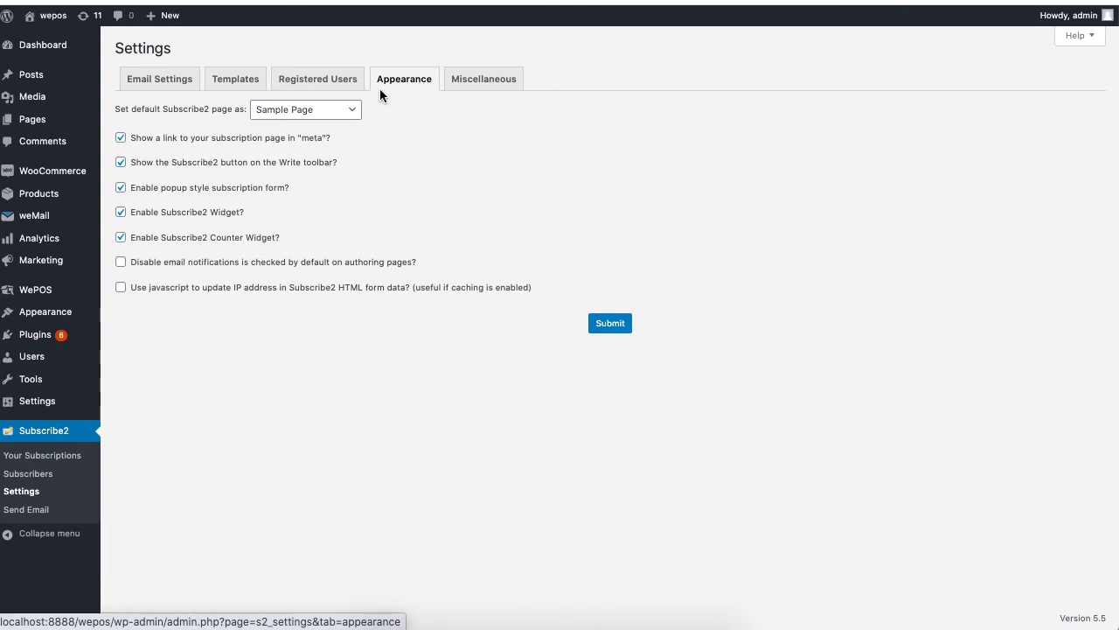
- Examine the Subscribe2 appearance settings, covering the default page choices and the Subscribe2 Widget and Counter Widget options
{"action": "left_click", "coordinate": [341, 107]}
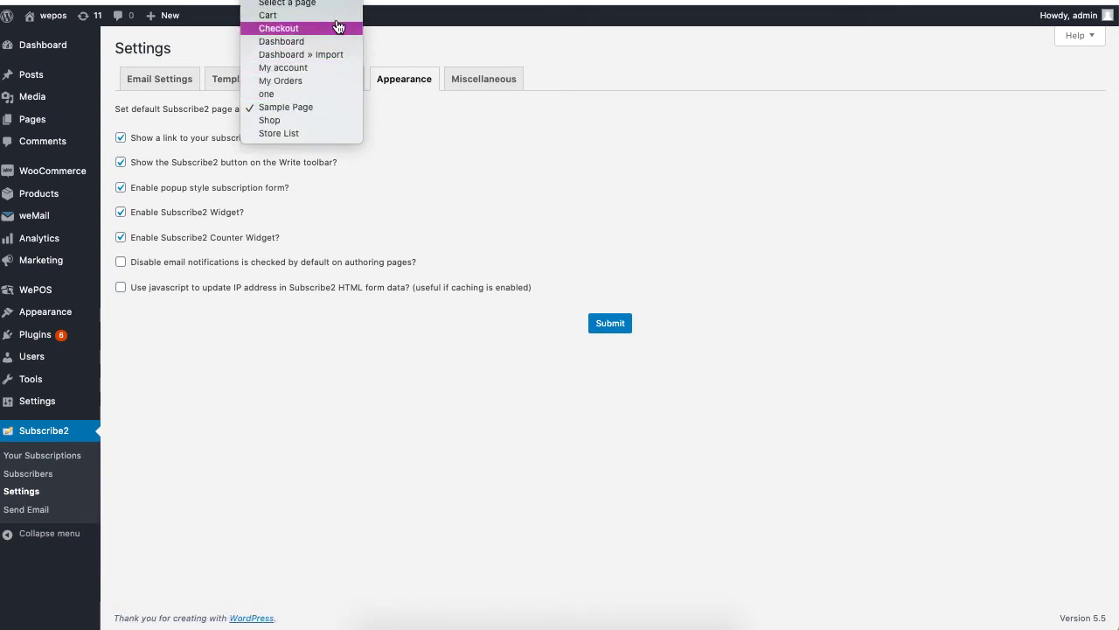
{"action": "left_click", "coordinate": [326, 108]}
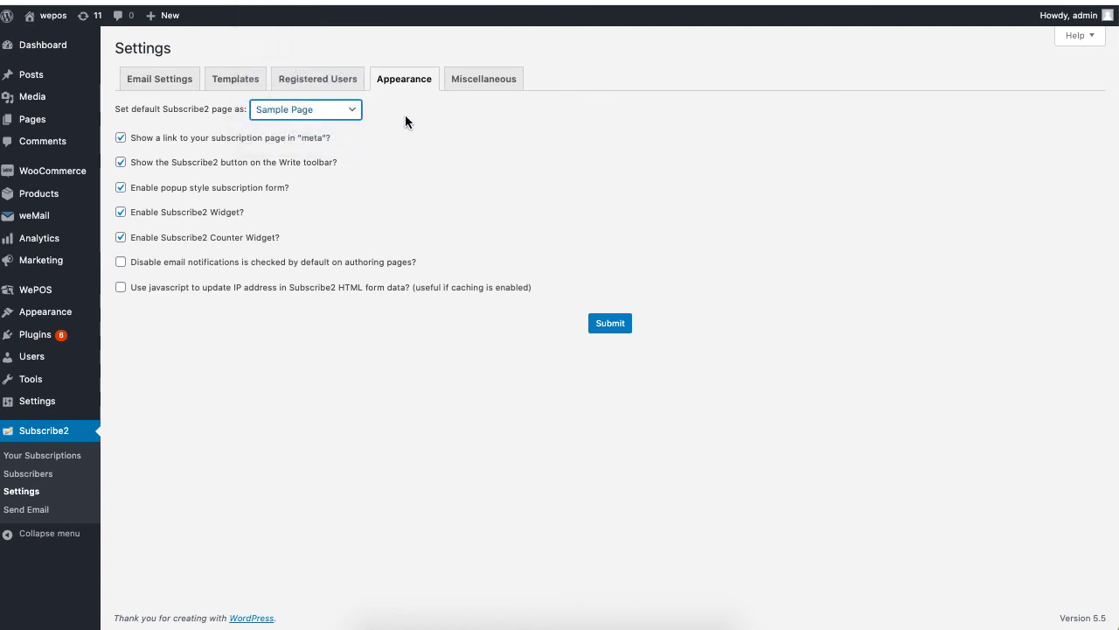
{"action": "double_click", "coordinate": [248, 238]}
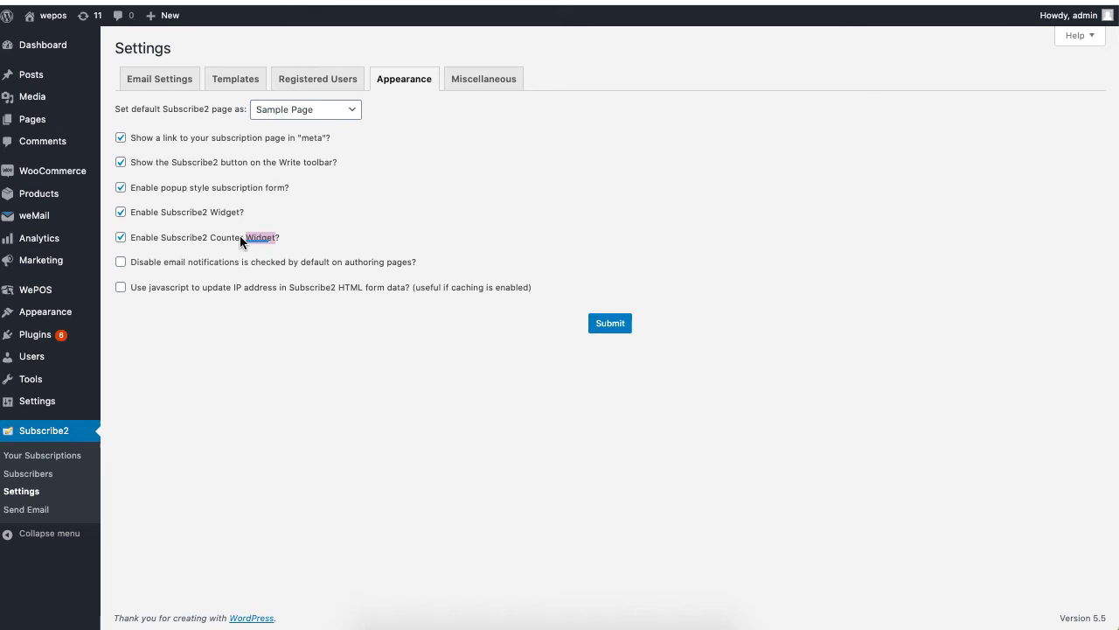
{"action": "left_click", "coordinate": [194, 214]}
{"action": "left_click", "coordinate": [244, 245]}
{"action": "left_click", "coordinate": [120, 237]}
{"action": "left_click", "coordinate": [121, 215]}
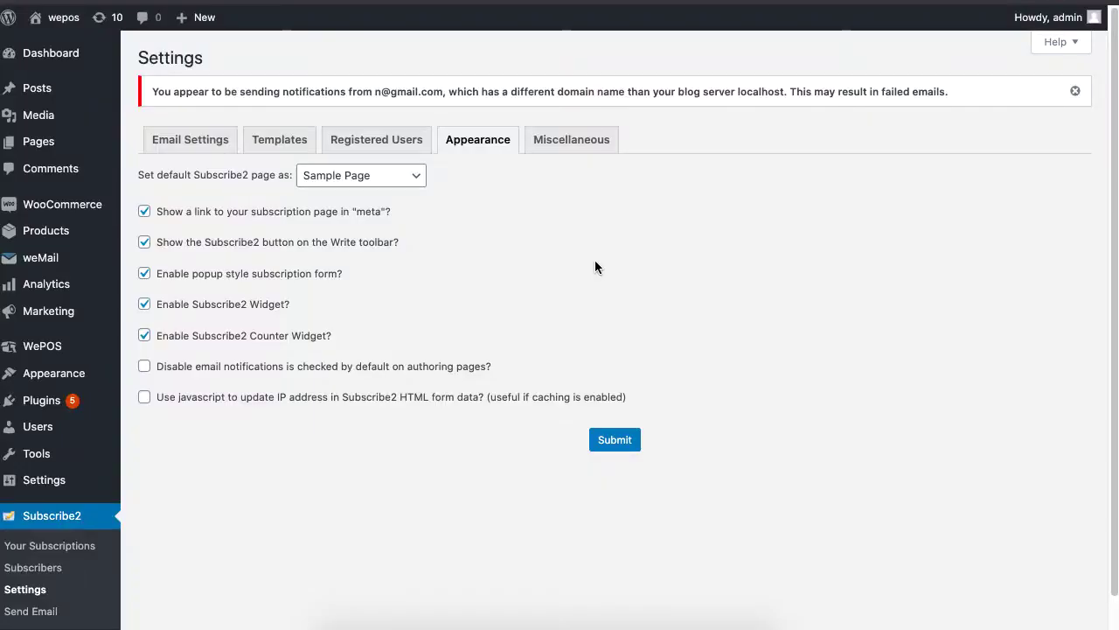
{"action": "left_click", "coordinate": [585, 149]}
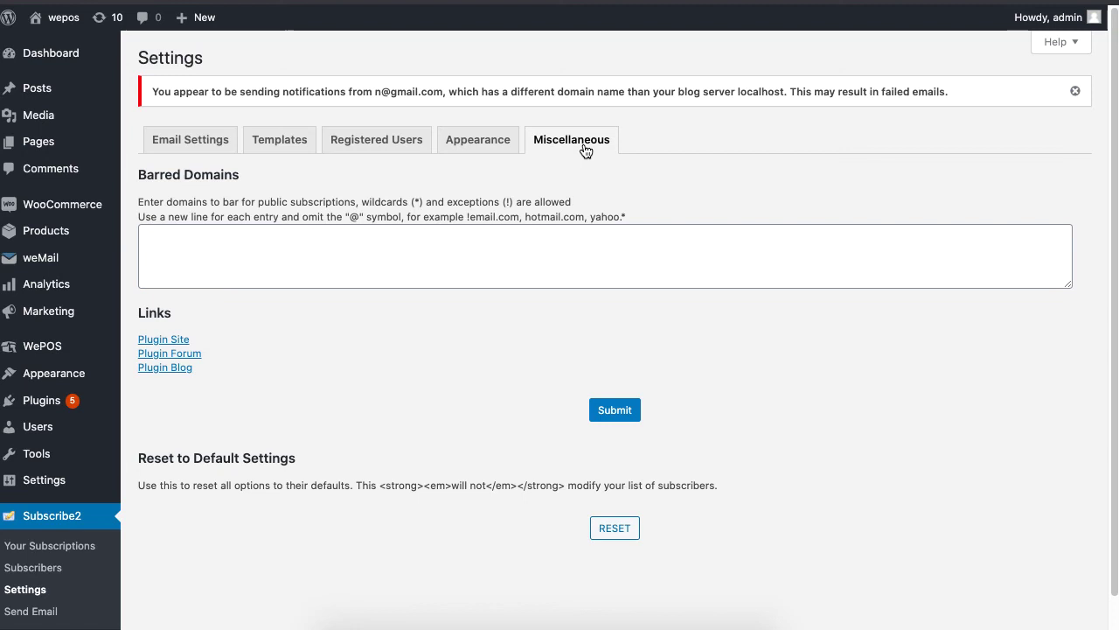
{"action": "left_click", "coordinate": [553, 265]}
{"action": "type", "text": "http://example.wordpress.com/"}
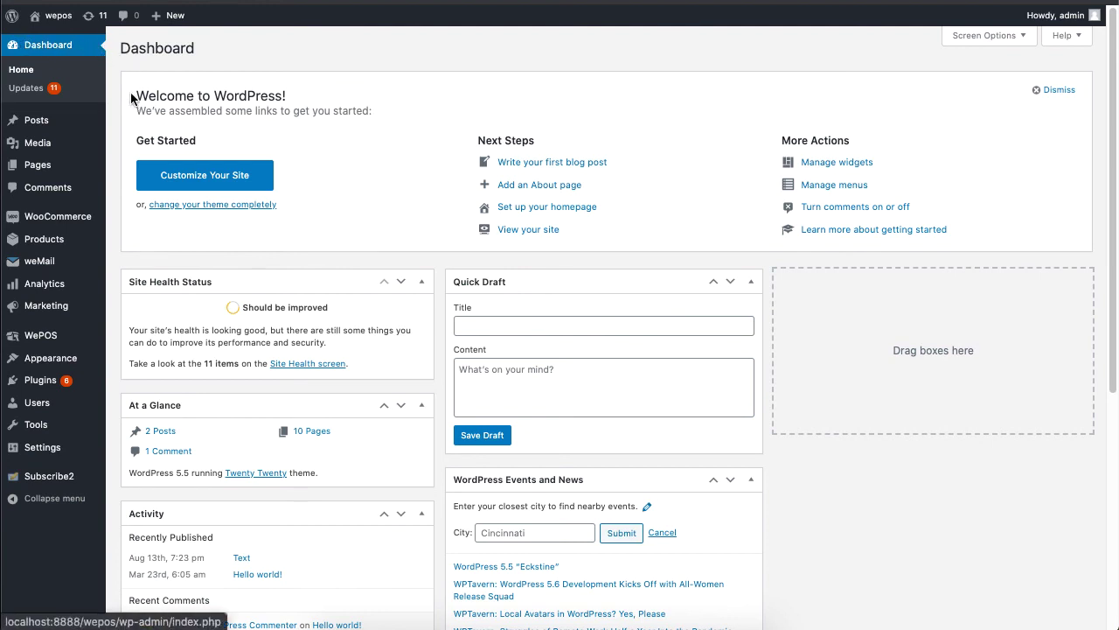
- Create a new post, assign it to the Uncategorized category and open the form for adding a new category
{"action": "mouse_move", "coordinate": [36, 124]}
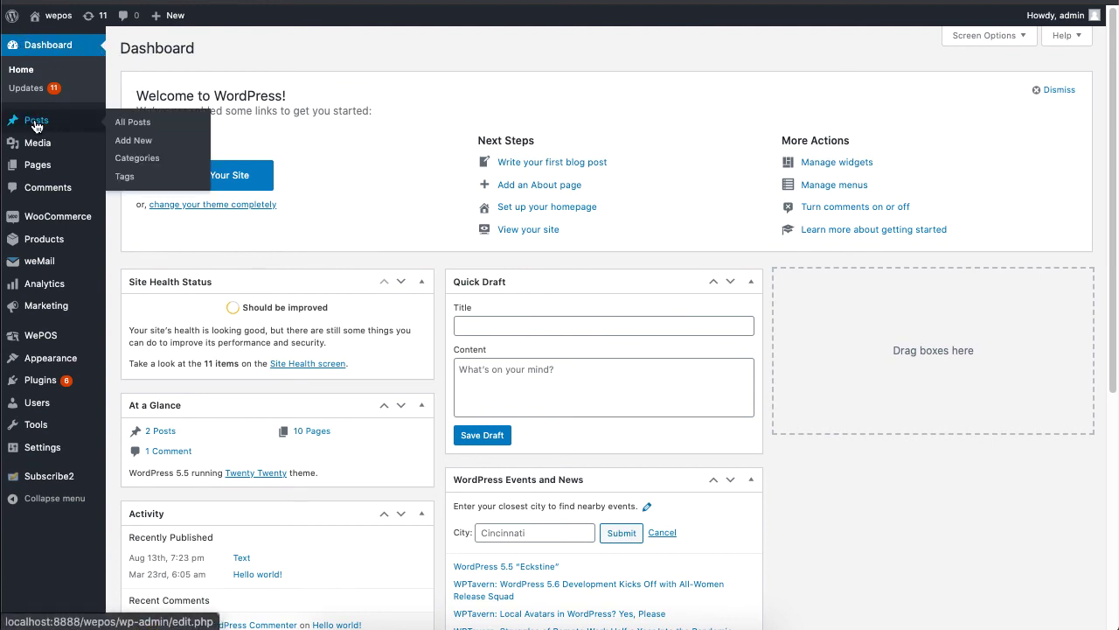
{"action": "left_click", "coordinate": [133, 140]}
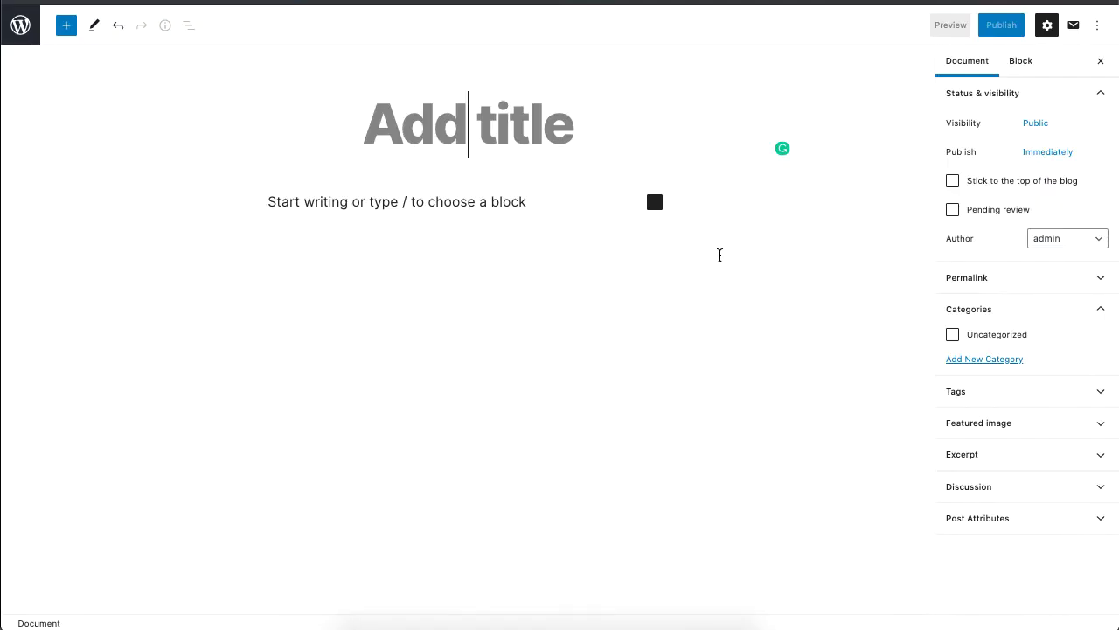
{"action": "left_click", "coordinate": [1028, 341]}
{"action": "left_click", "coordinate": [1014, 361]}
- Enter "Text" as both the post's title and its paragraph text, and publish the post
{"action": "left_click", "coordinate": [556, 143]}
{"action": "type", "text": "Text"}
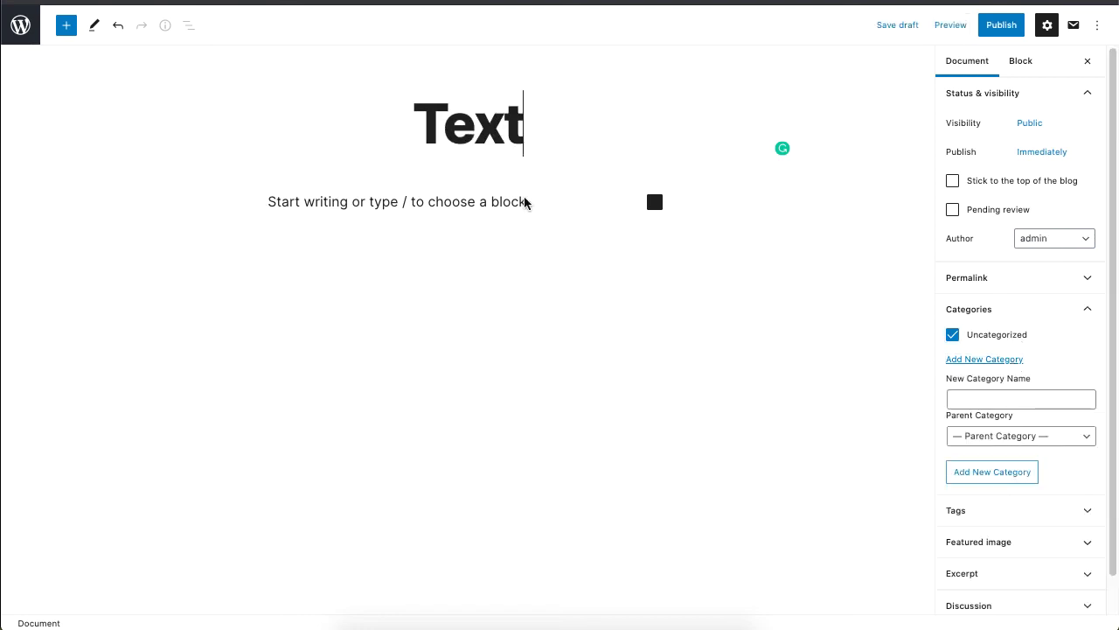
{"action": "left_click", "coordinate": [524, 203]}
{"action": "type", "text": "Text"}
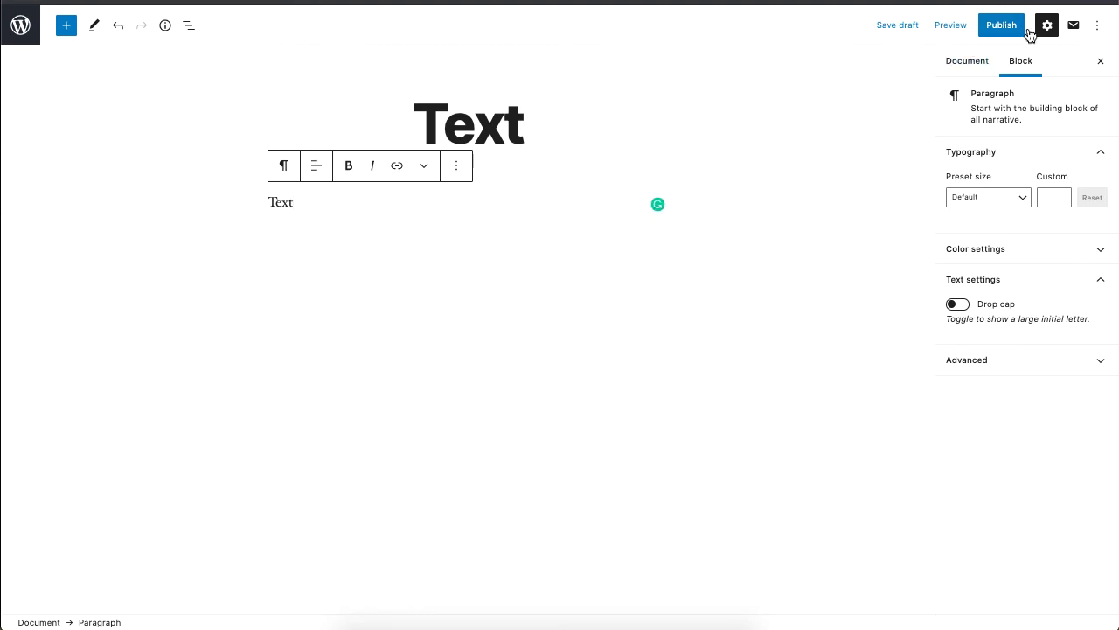
{"action": "left_click", "coordinate": [998, 27]}
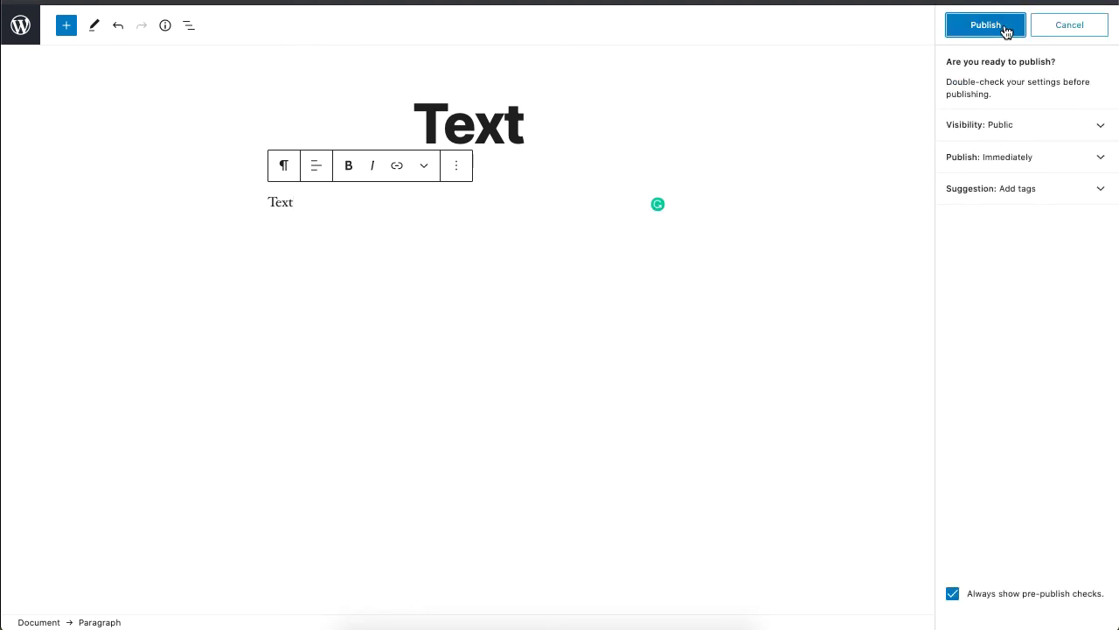
{"action": "left_click", "coordinate": [1004, 28]}
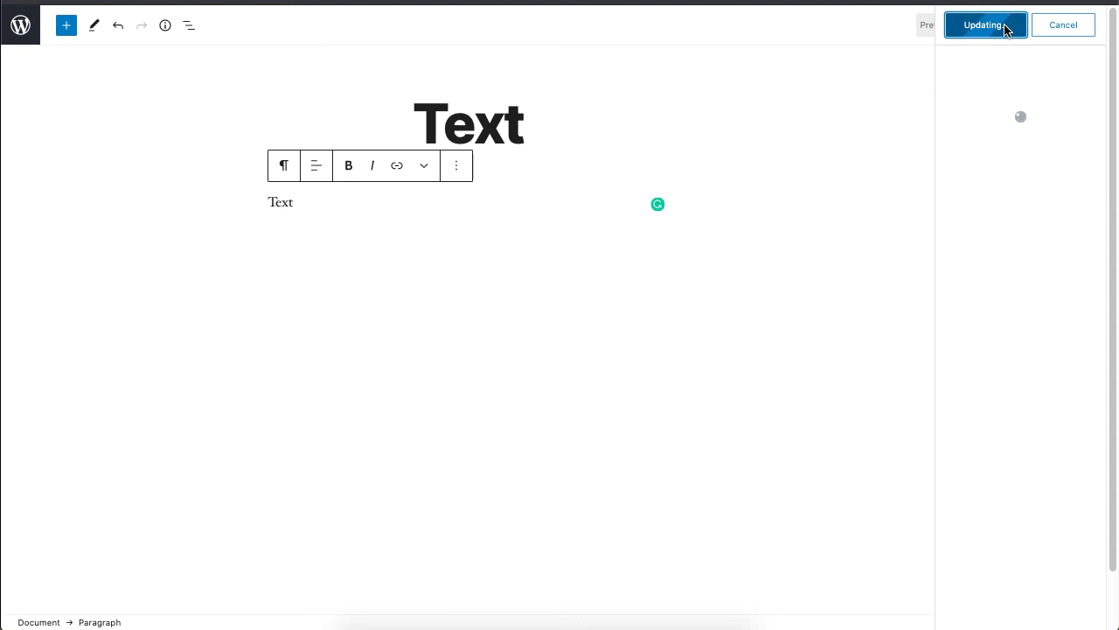